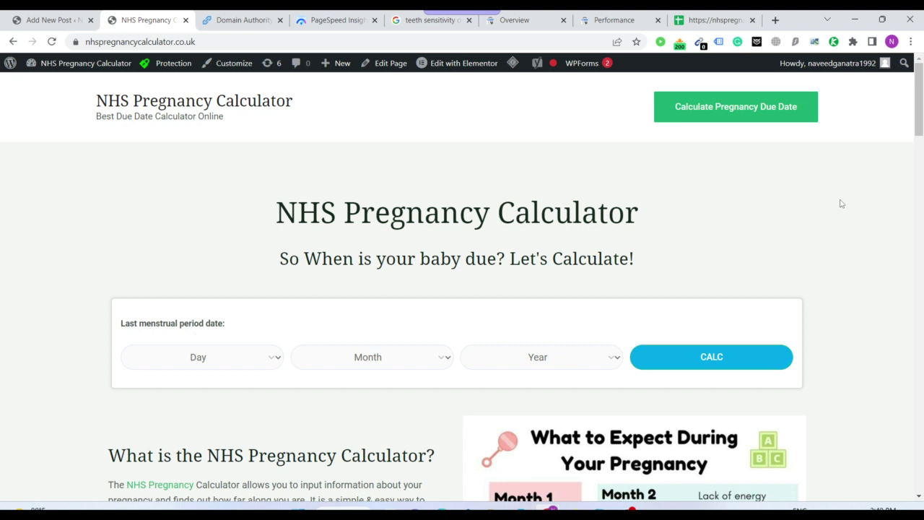
# Select and copy the site address nhspregnancycalculator.co.uk from the address bar
pyautogui.click(253, 44)
pyautogui.hotkey('ctrl', 'c')
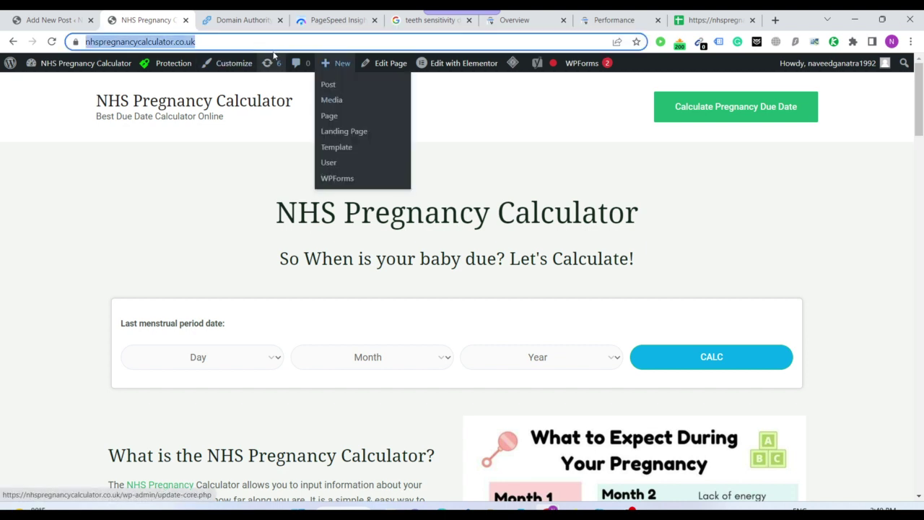
# Paste the site URL into Domain Authority Checker to get DA 4 and PA 10
pyautogui.click(242, 20)
pyautogui.scroll(3, 462, 274)
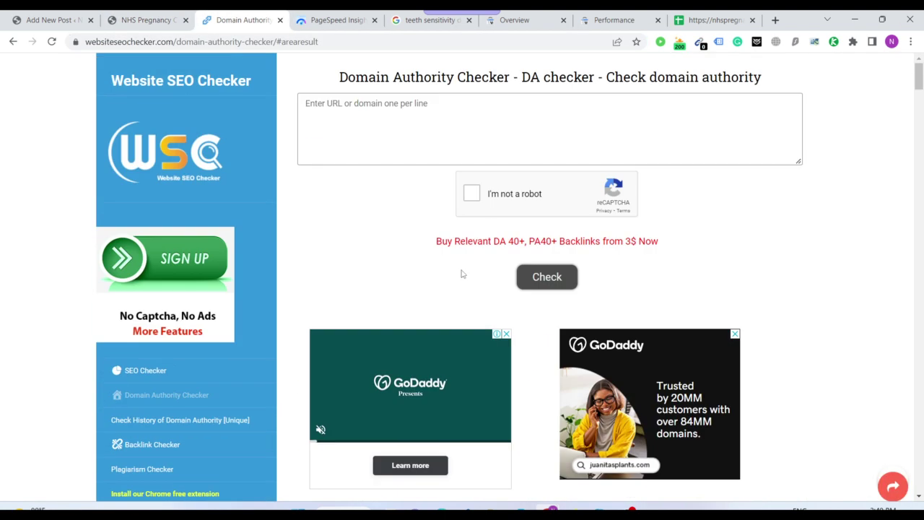
pyautogui.click(528, 138)
pyautogui.hotkey('ctrl', 'v')
pyautogui.click(471, 193)
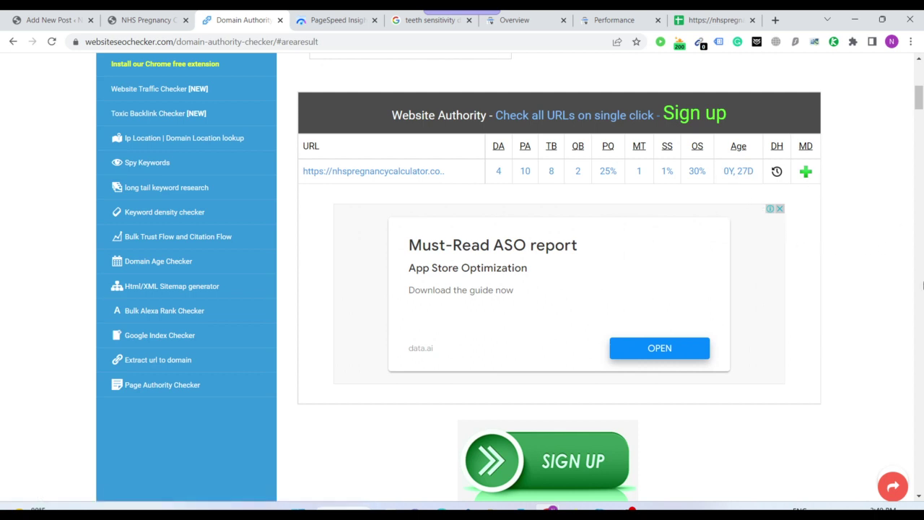
pyautogui.click(339, 20)
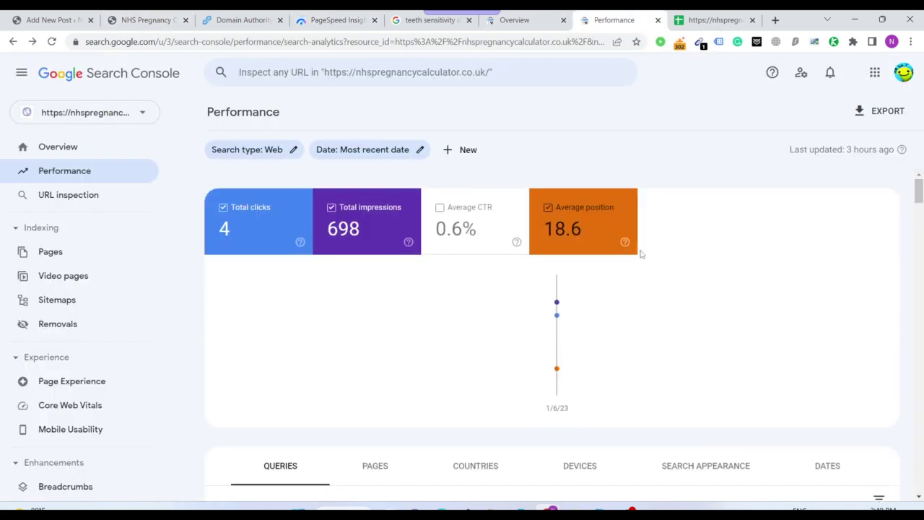
# Review the Performance report's 4 clicks and 698 impressions, then open the exported spreadsheet
pyautogui.scroll(-6, 811, 295)
pyautogui.scroll(6, 811, 295)
pyautogui.scroll(-3, 845, 305)
pyautogui.scroll(4, 848, 309)
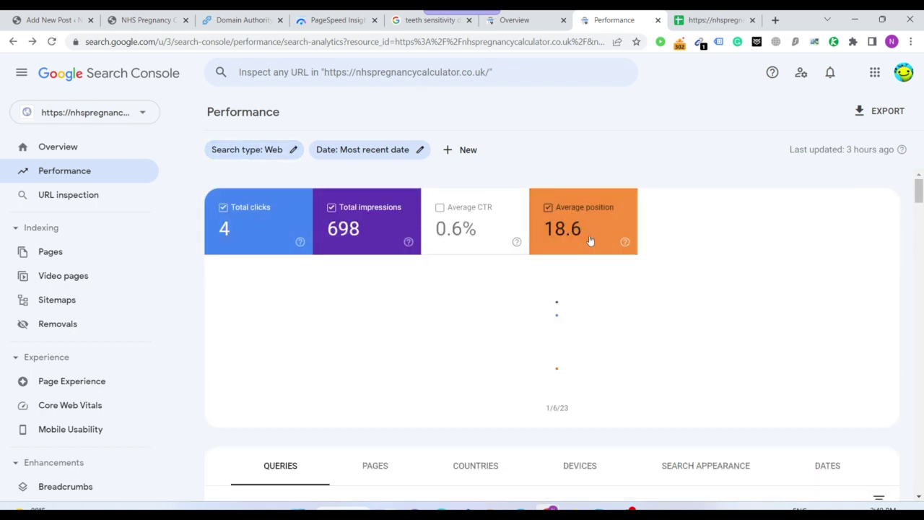
pyautogui.click(697, 17)
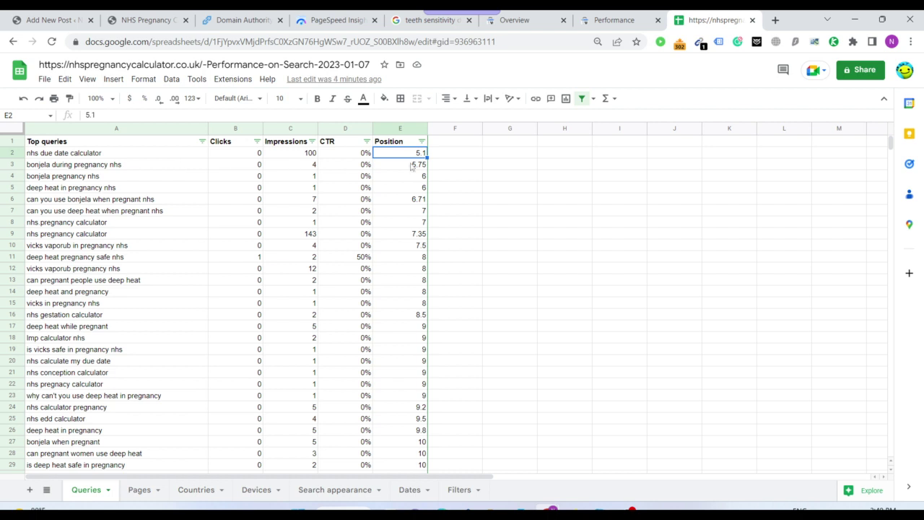
# Sum the Position column for queries ranked up to 10, 19.5 and 10.7
pyautogui.scroll(-6, 417, 354)
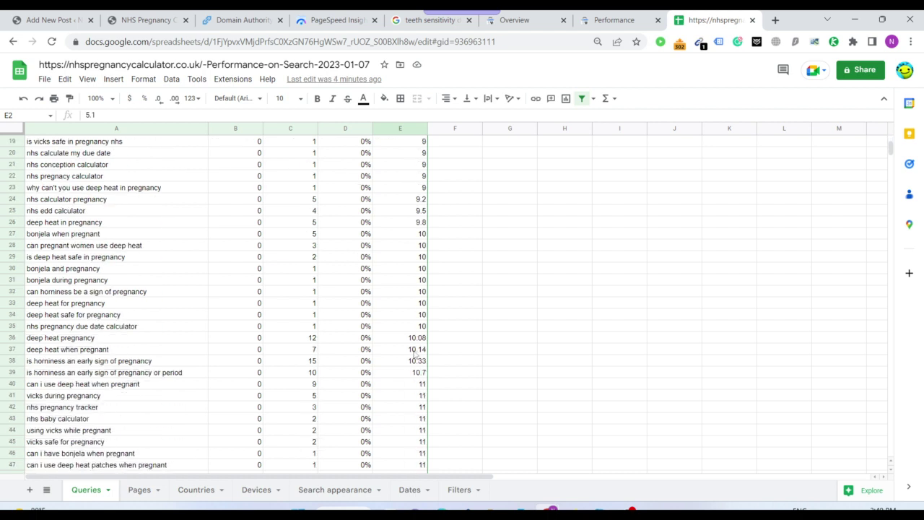
pyautogui.keyDown('shift'); pyautogui.click(417, 327); pyautogui.keyUp('shift')
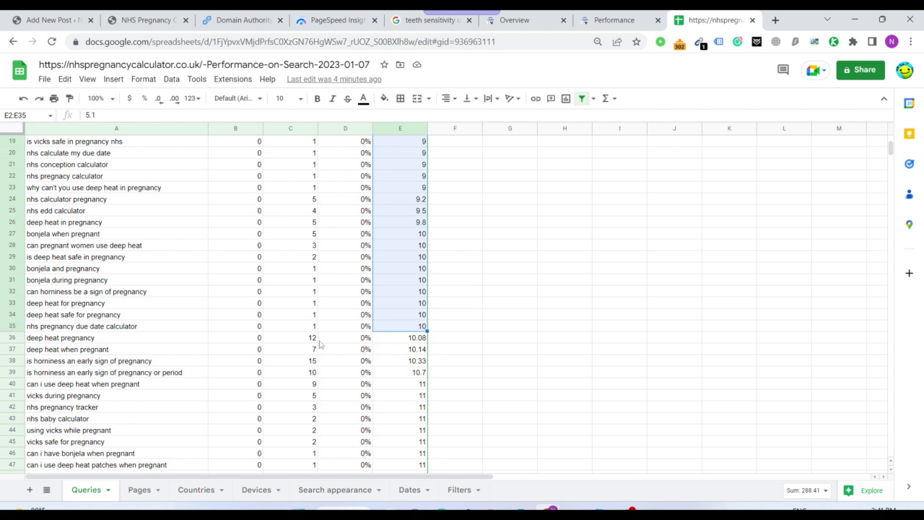
pyautogui.scroll(-14, 455, 379)
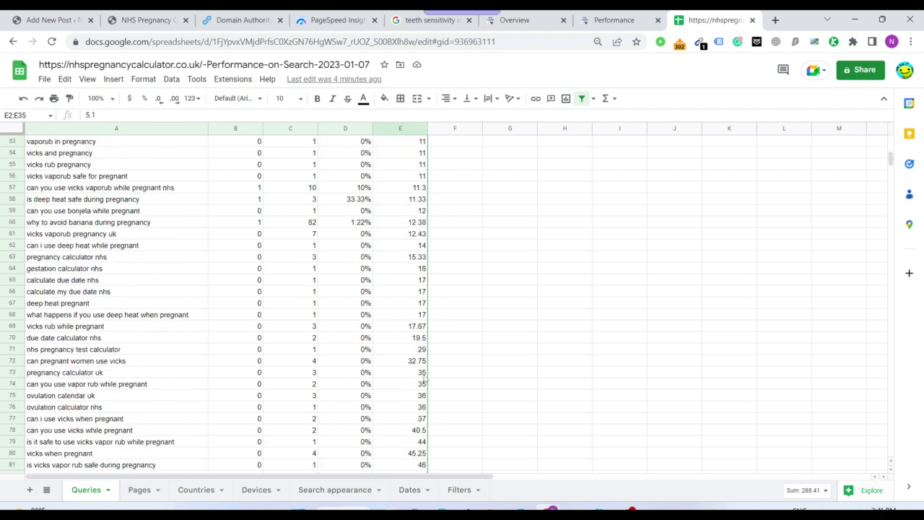
pyautogui.keyDown('shift'); pyautogui.click(417, 269); pyautogui.keyUp('shift')
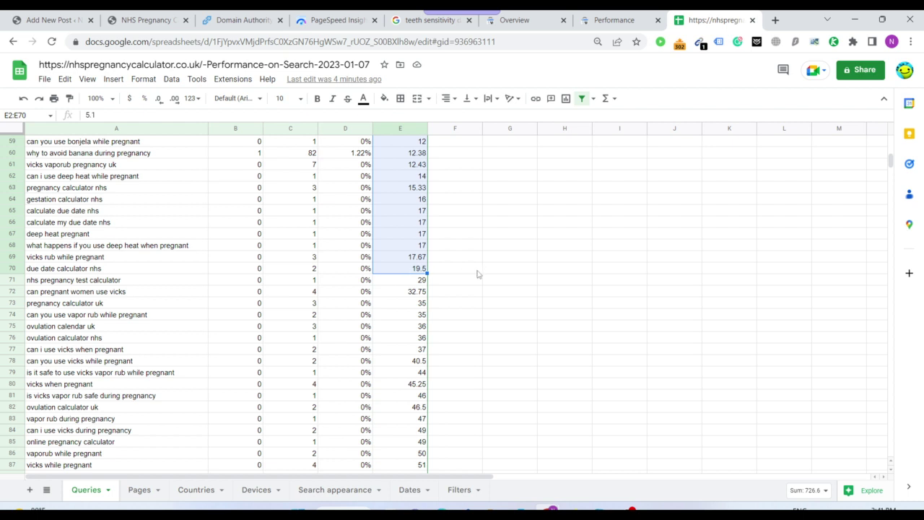
pyautogui.scroll(20, 476, 275)
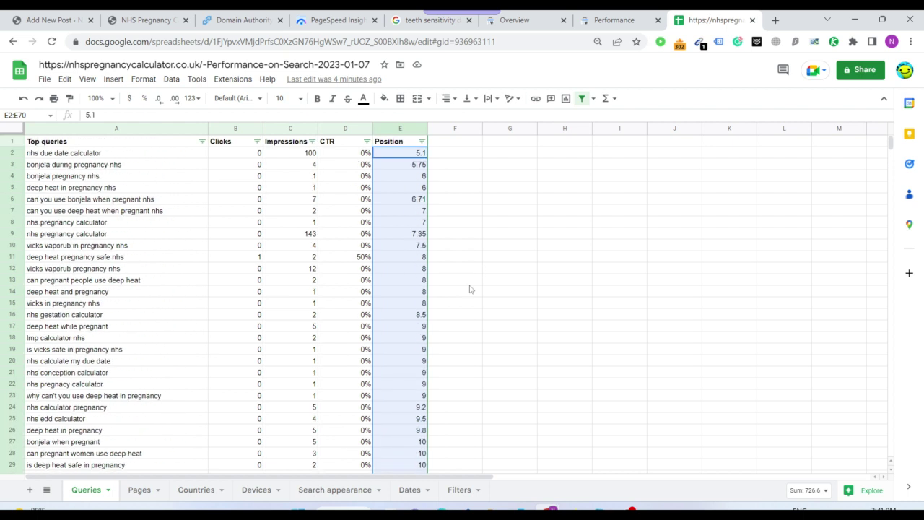
pyautogui.scroll(-8, 469, 288)
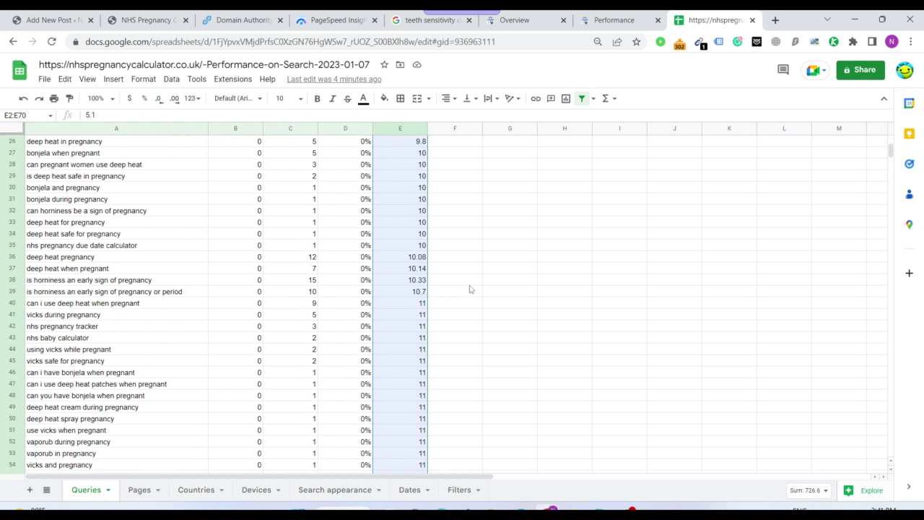
pyautogui.scroll(8, 470, 289)
pyautogui.scroll(-4, 448, 337)
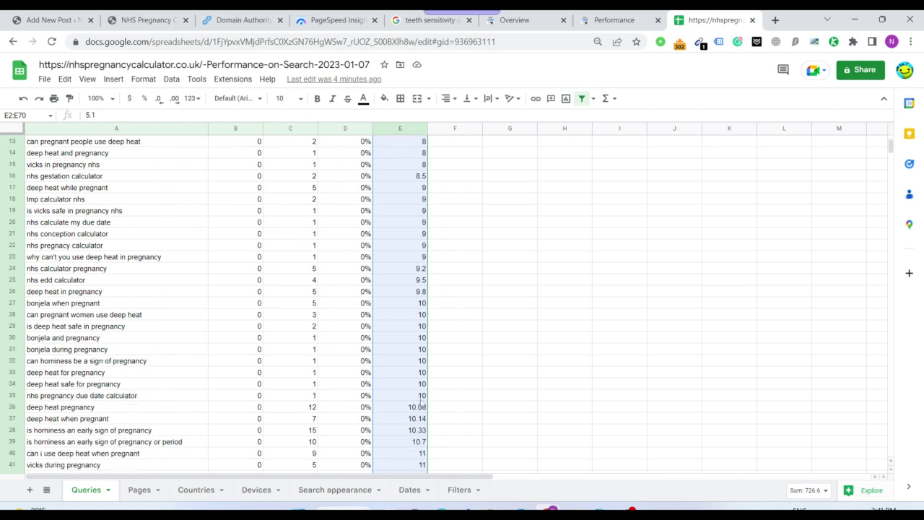
pyautogui.keyDown('shift'); pyautogui.click(421, 442); pyautogui.keyUp('shift')
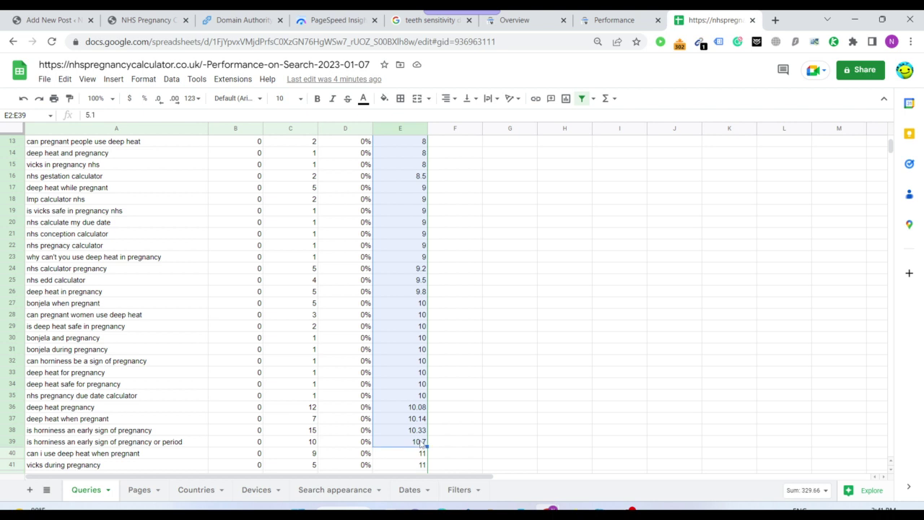
pyautogui.scroll(3, 448, 361)
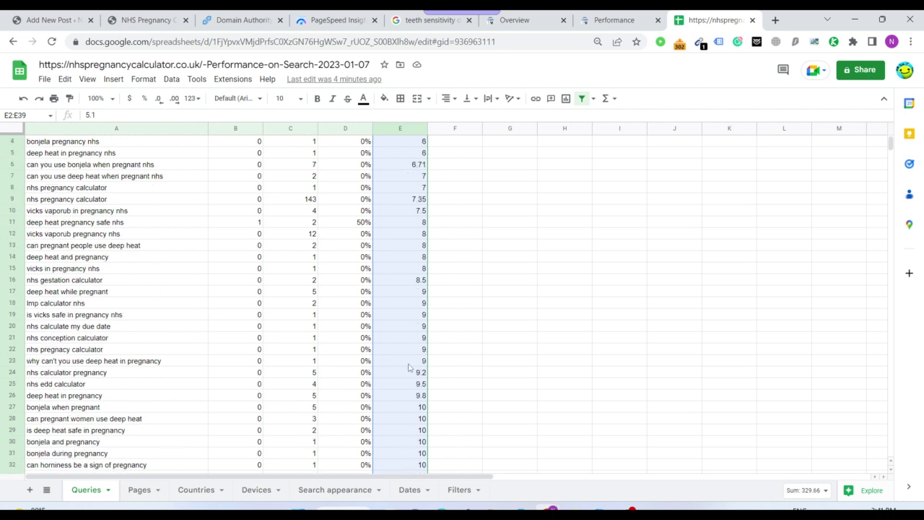
pyautogui.click(413, 321)
pyautogui.scroll(1, 413, 324)
# Inspect top queries like 'bonjela during pregnancy nhs' and 'lmp calculator nhs'
pyautogui.click(132, 258)
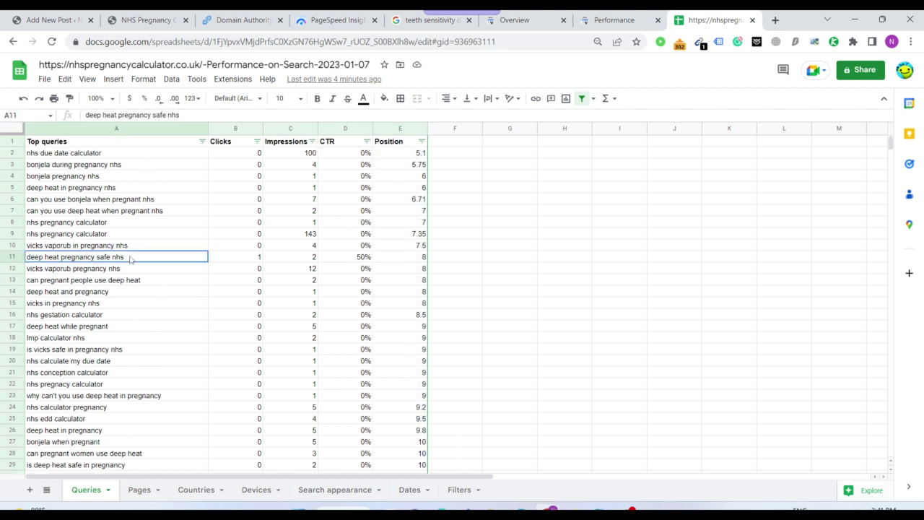
pyautogui.click(124, 165)
pyautogui.click(127, 199)
pyautogui.click(132, 256)
pyautogui.click(139, 280)
pyautogui.click(135, 315)
pyautogui.click(132, 338)
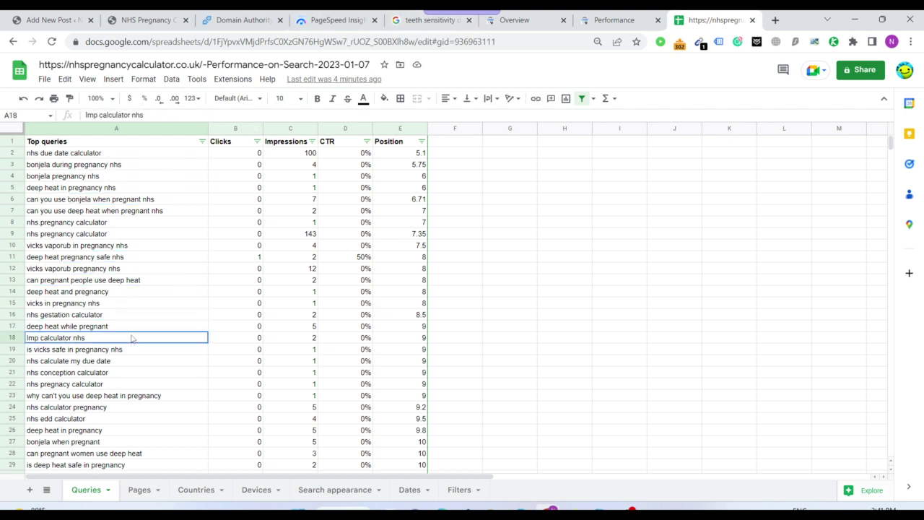
# Go back to the Search Console Performance report and scroll through it
pyautogui.click(614, 19)
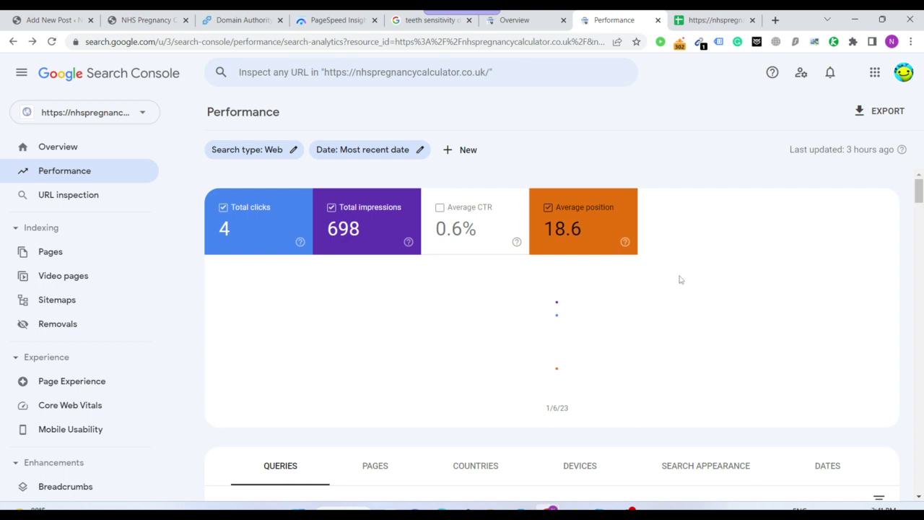
pyautogui.scroll(-4, 805, 320)
pyautogui.scroll(-4, 794, 347)
pyautogui.scroll(8, 756, 406)
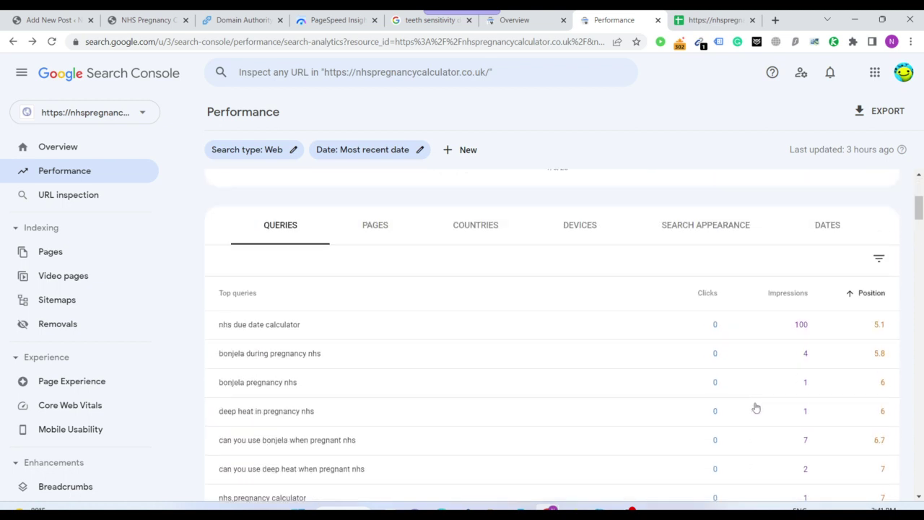
pyautogui.scroll(-7, 751, 397)
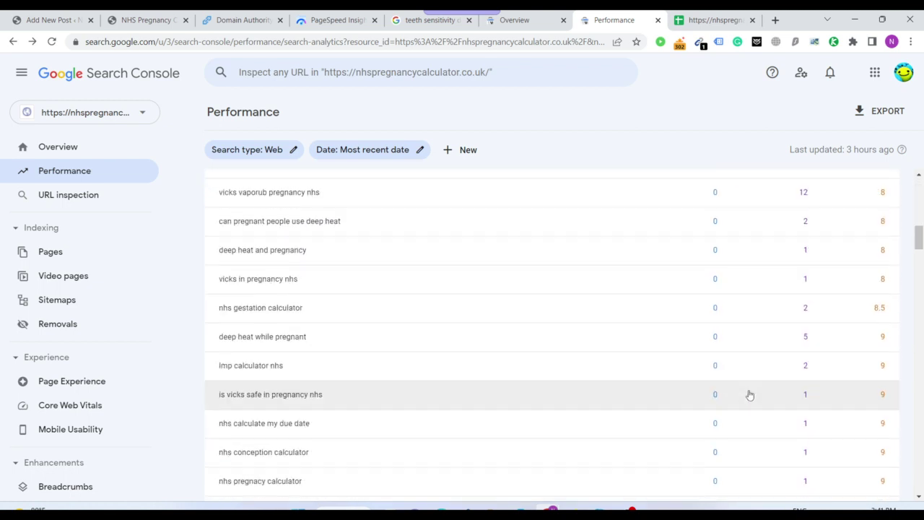
pyautogui.scroll(3, 750, 395)
pyautogui.scroll(3, 750, 395)
pyautogui.scroll(-2, 749, 394)
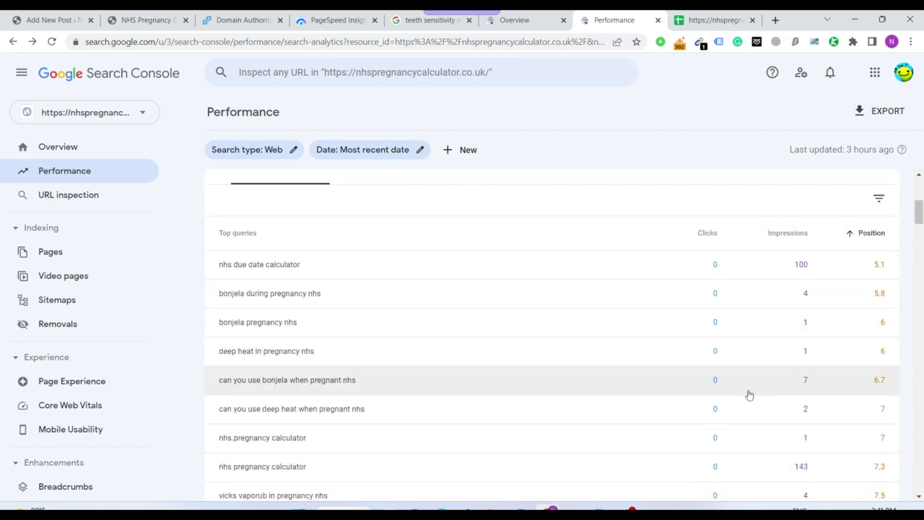
pyautogui.scroll(4, 722, 387)
# Set the date range to Last 28 days, showing 43 clicks and 4.59K impressions
pyautogui.click(381, 150)
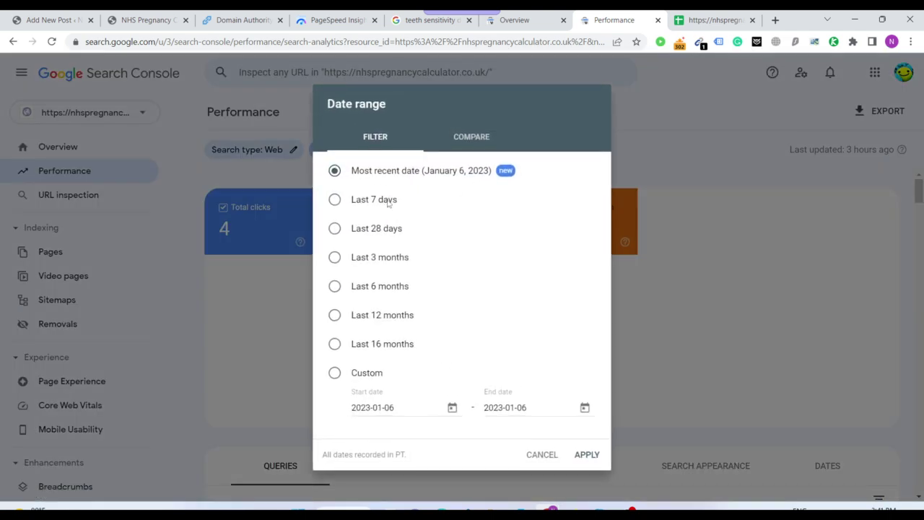
pyautogui.click(372, 230)
pyautogui.click(586, 457)
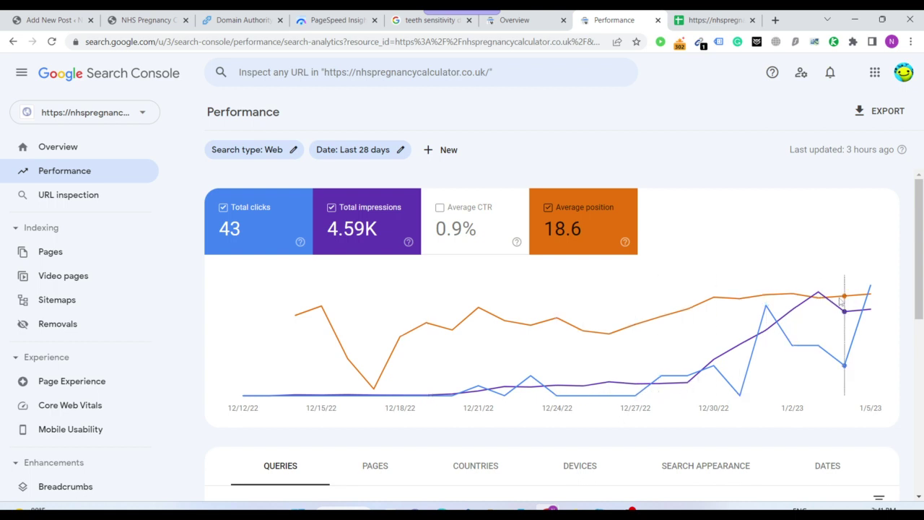
pyautogui.moveTo(870, 297)
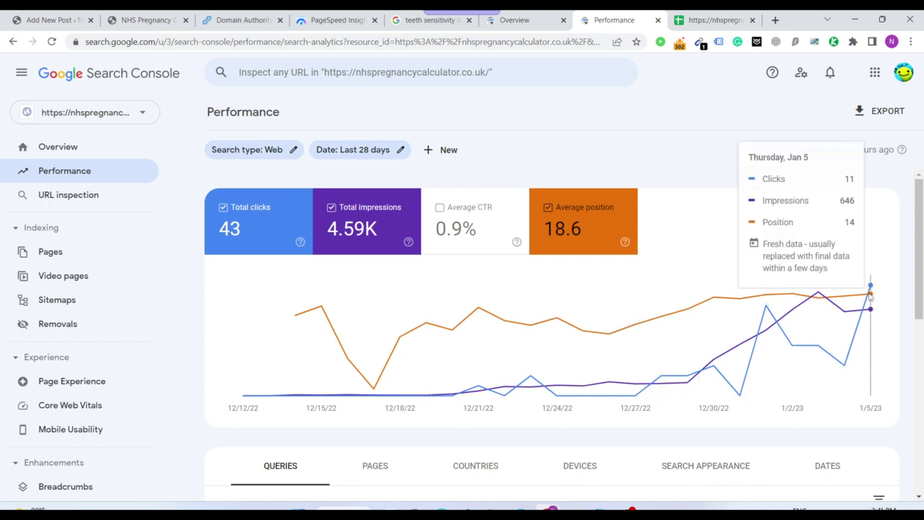
pyautogui.scroll(-5, 491, 314)
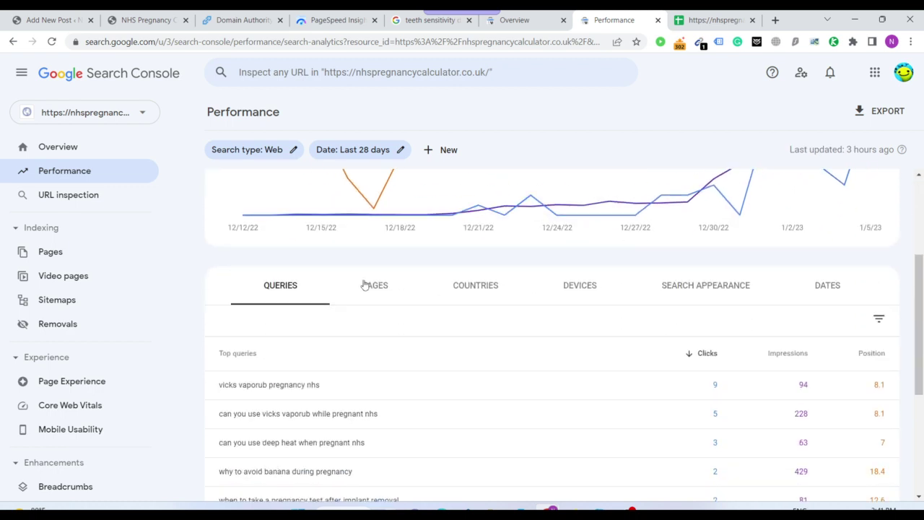
# Break performance down by Countries, with United Kingdom leading at 36 of 43 clicks
pyautogui.click(476, 290)
pyautogui.scroll(-3, 669, 295)
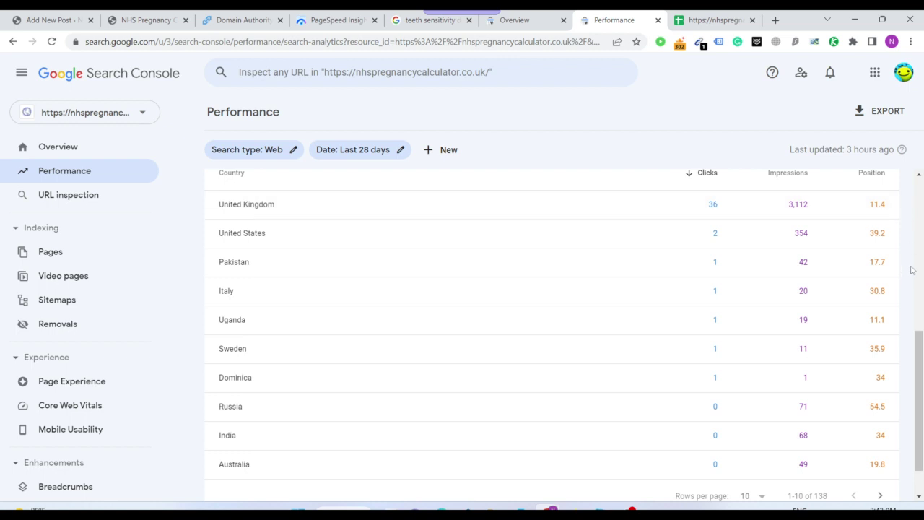
pyautogui.scroll(1, 852, 289)
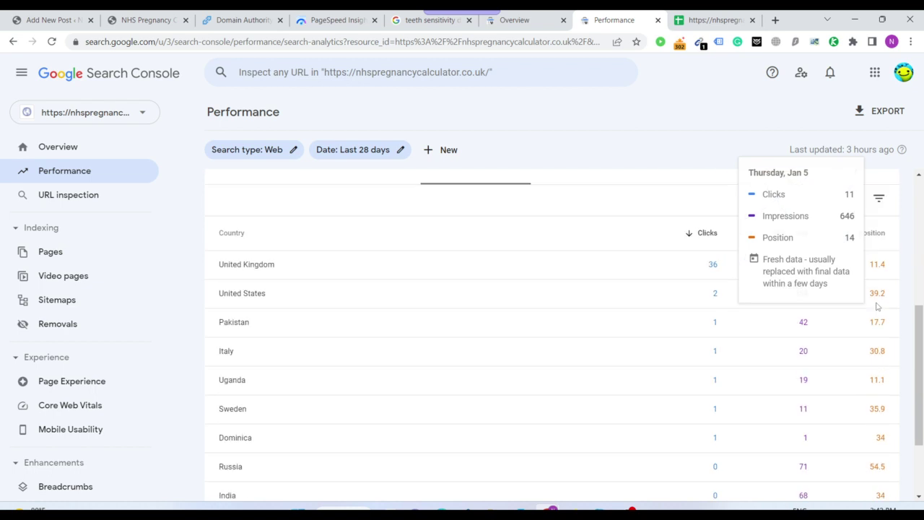
pyautogui.scroll(-1, 874, 310)
pyautogui.scroll(2, 876, 347)
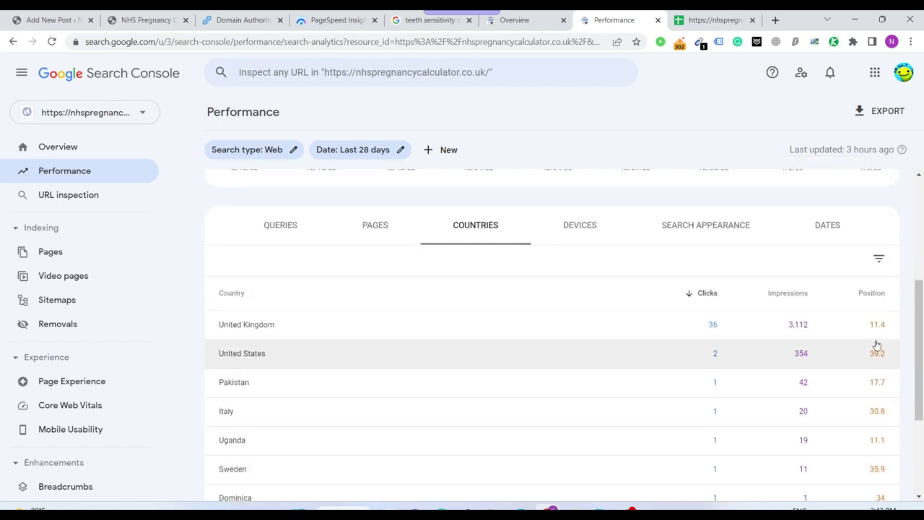
pyautogui.scroll(4, 496, 304)
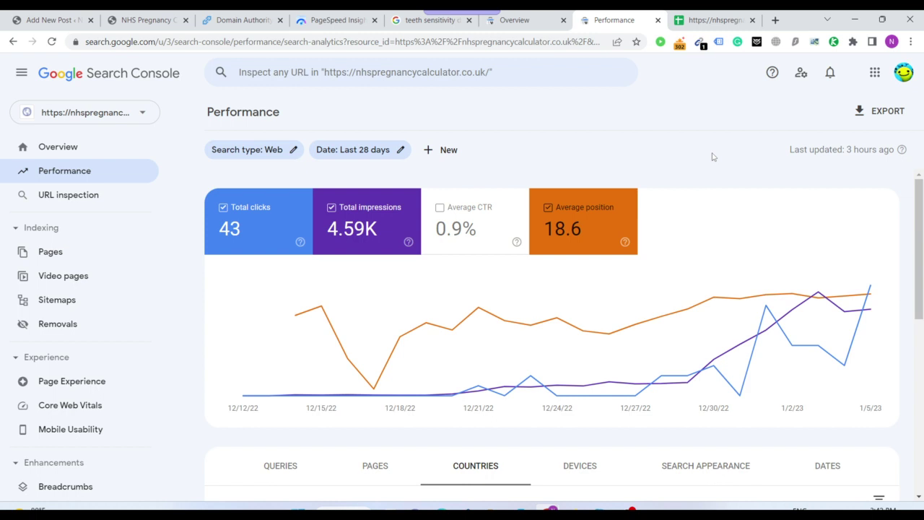
# Open Semrush in a new window and launch the Keyword Magic Tool
pyautogui.hotkey('ctrl', 'n')
pyautogui.write('semrush.com')
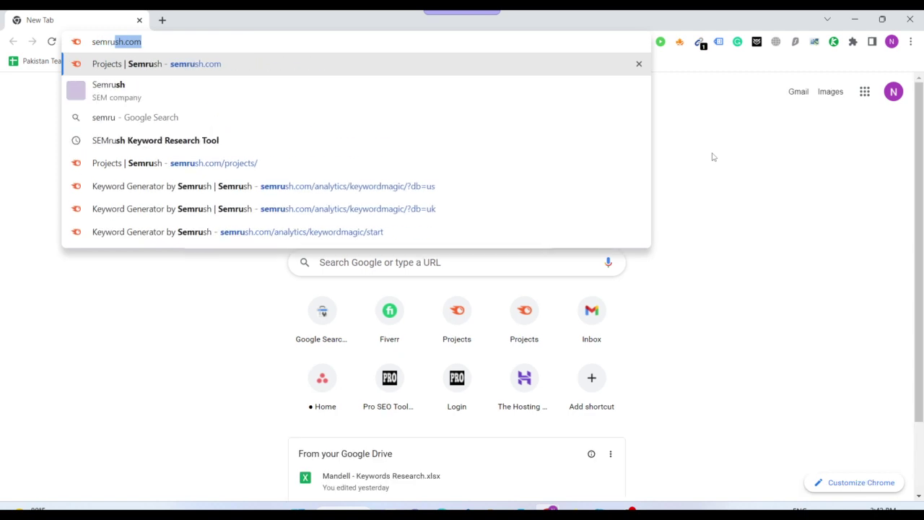
pyautogui.press('Return')
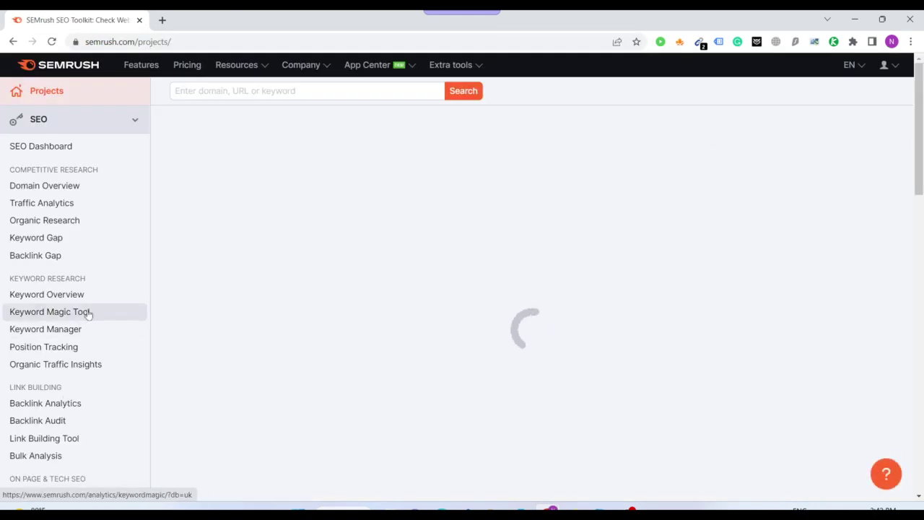
pyautogui.click(81, 312)
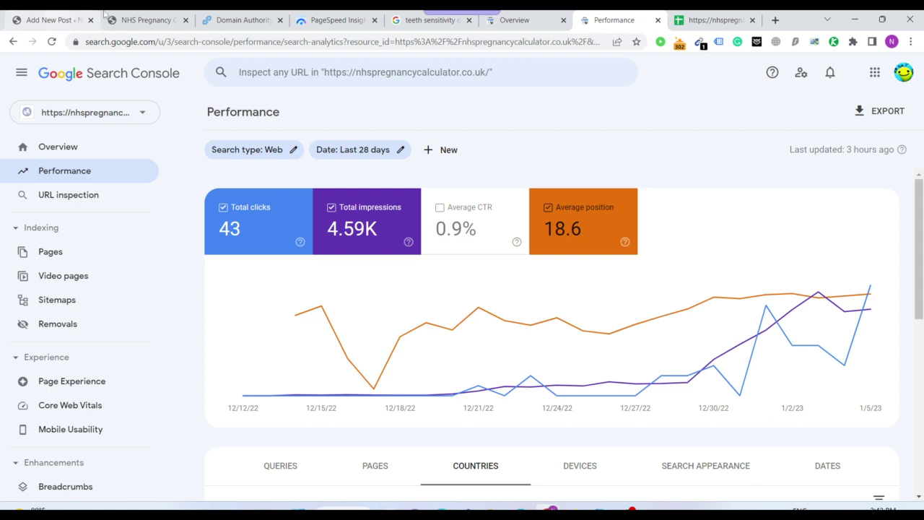
# Return to the NHS Pregnancy Calculator site and scroll to the due-date form
pyautogui.click(145, 20)
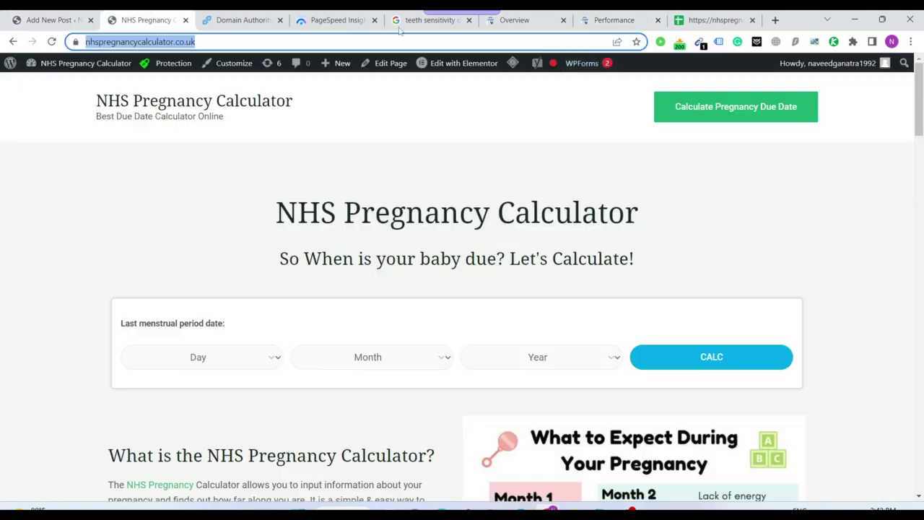
pyautogui.scroll(-1, 790, 310)
pyautogui.scroll(-4, 888, 319)
pyautogui.scroll(4, 867, 322)
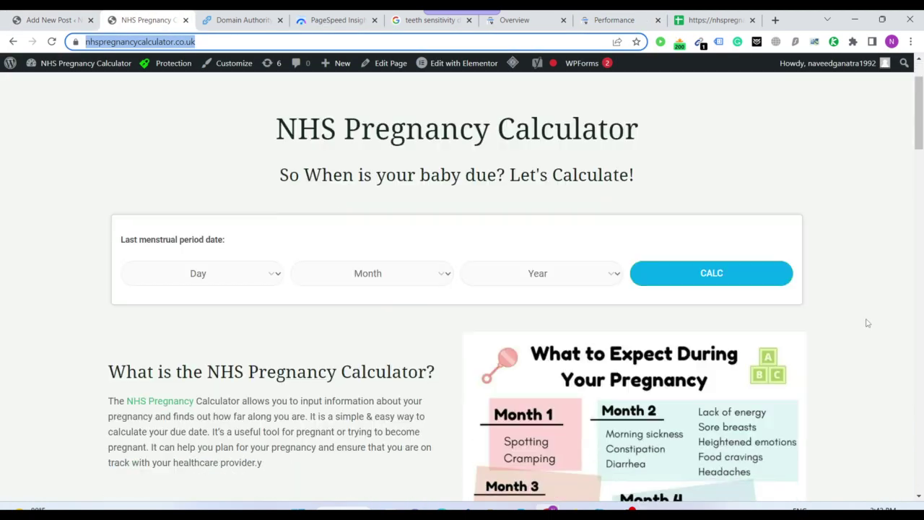
pyautogui.scroll(-2, 456, 292)
pyautogui.scroll(2, 108, 216)
# Enter period date 5/6/2022 and calculate, giving a due date of 12 March 2023
pyautogui.click(244, 286)
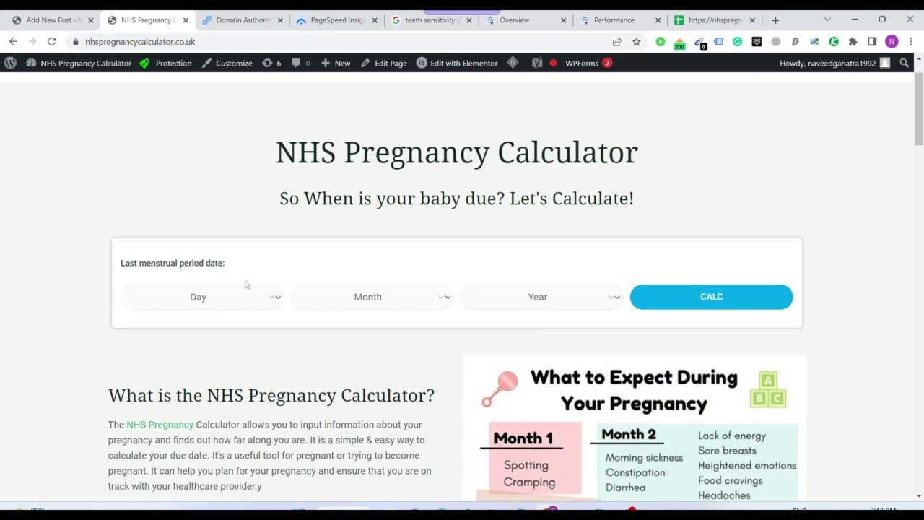
pyautogui.click(203, 109)
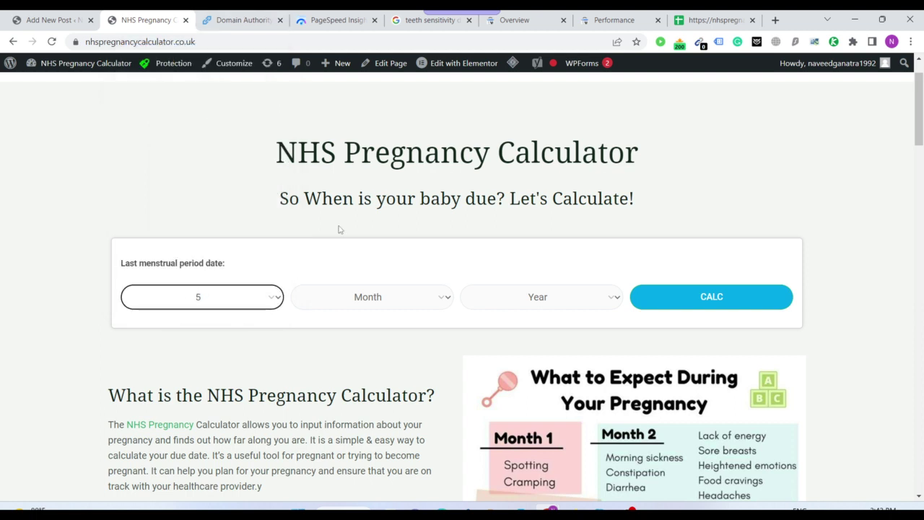
pyautogui.click(384, 299)
pyautogui.click(413, 390)
pyautogui.click(532, 298)
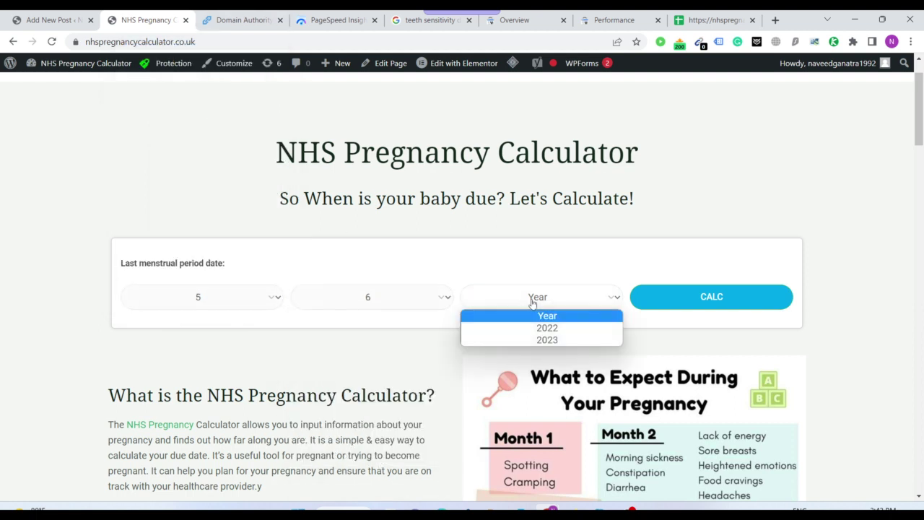
pyautogui.click(546, 328)
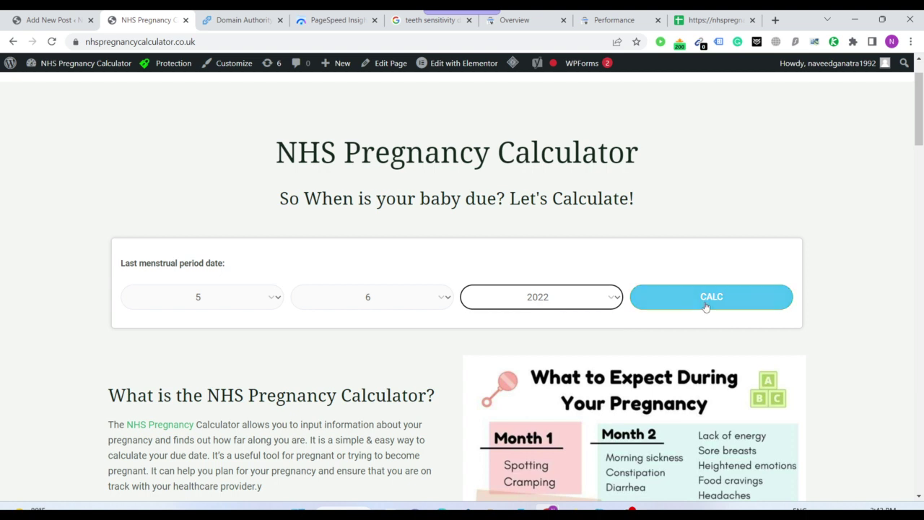
pyautogui.click(671, 302)
pyautogui.scroll(-3, 872, 282)
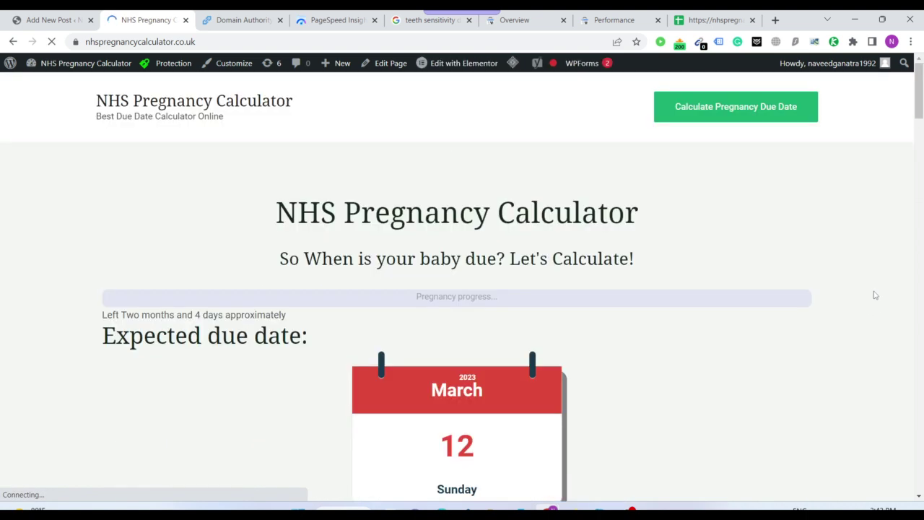
pyautogui.scroll(-3, 877, 309)
pyautogui.scroll(1, 886, 317)
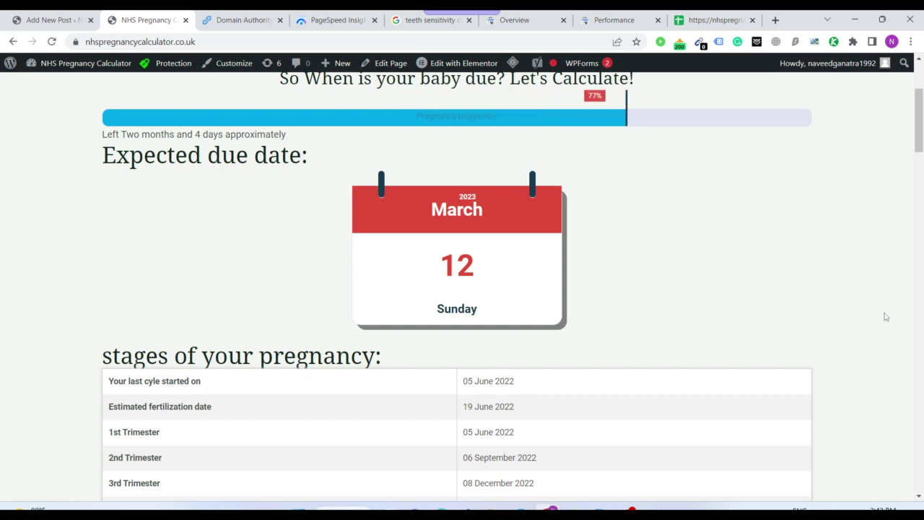
pyautogui.scroll(2, 732, 301)
pyautogui.scroll(-4, 859, 358)
pyautogui.scroll(-1, 751, 387)
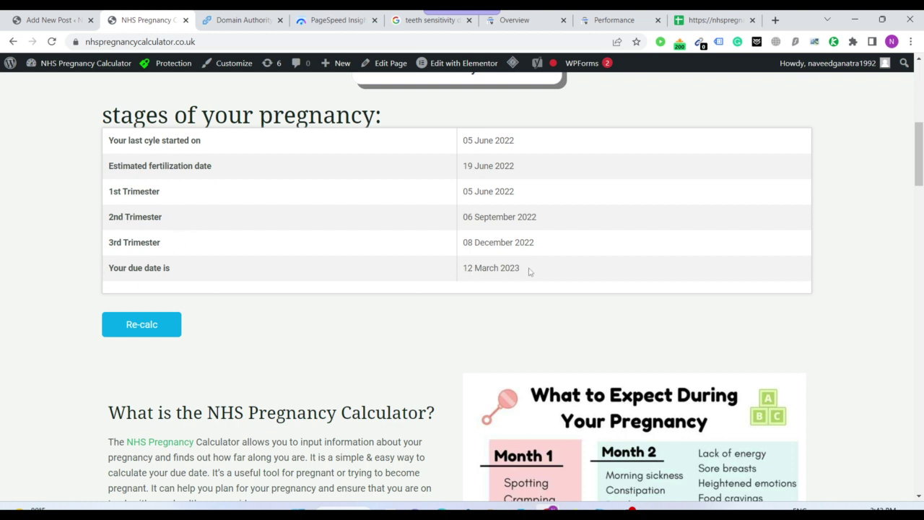
pyautogui.scroll(-2, 535, 274)
pyautogui.scroll(5, 923, 306)
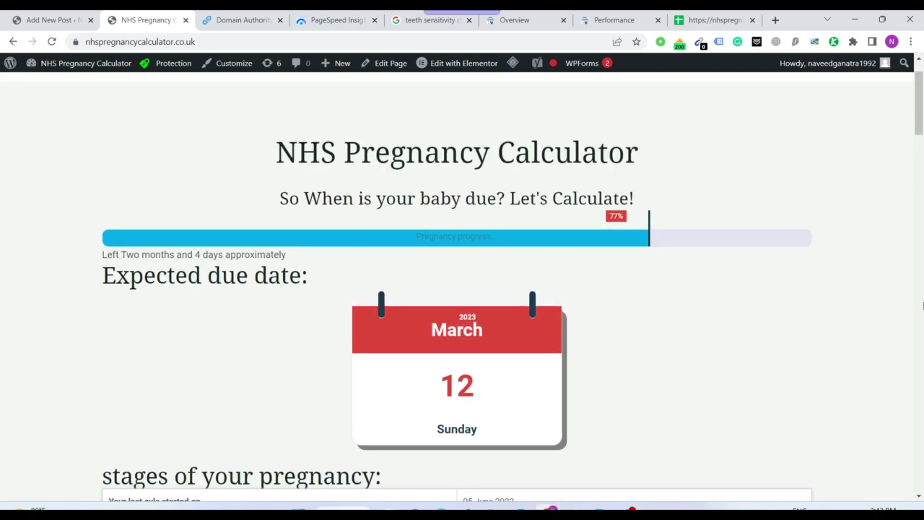
pyautogui.scroll(1, 923, 306)
pyautogui.scroll(-6, 866, 316)
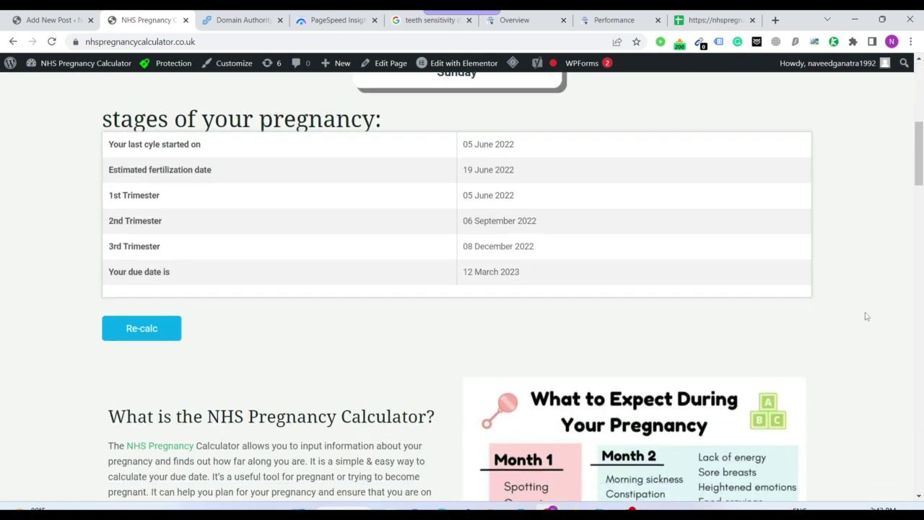
pyautogui.scroll(4, 867, 316)
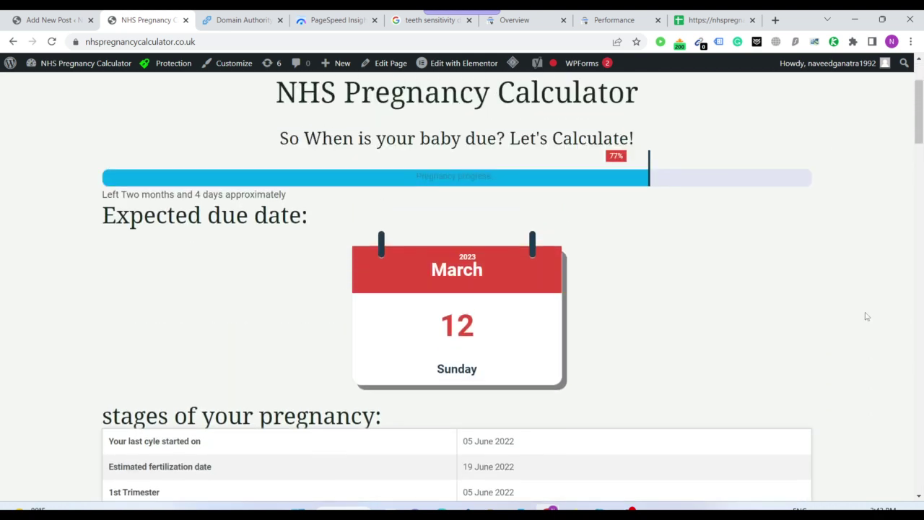
pyautogui.scroll(-2, 866, 317)
pyautogui.scroll(-4, 867, 317)
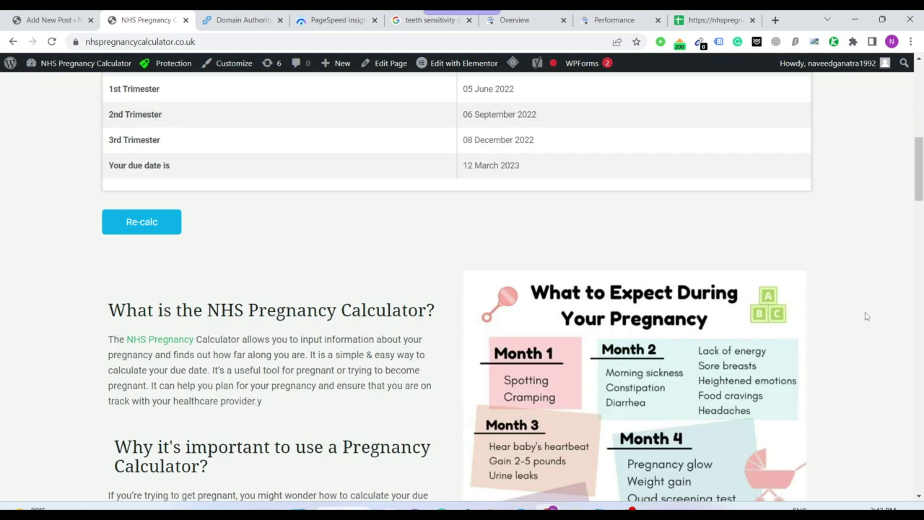
pyautogui.scroll(7, 831, 232)
pyautogui.scroll(-2, 831, 232)
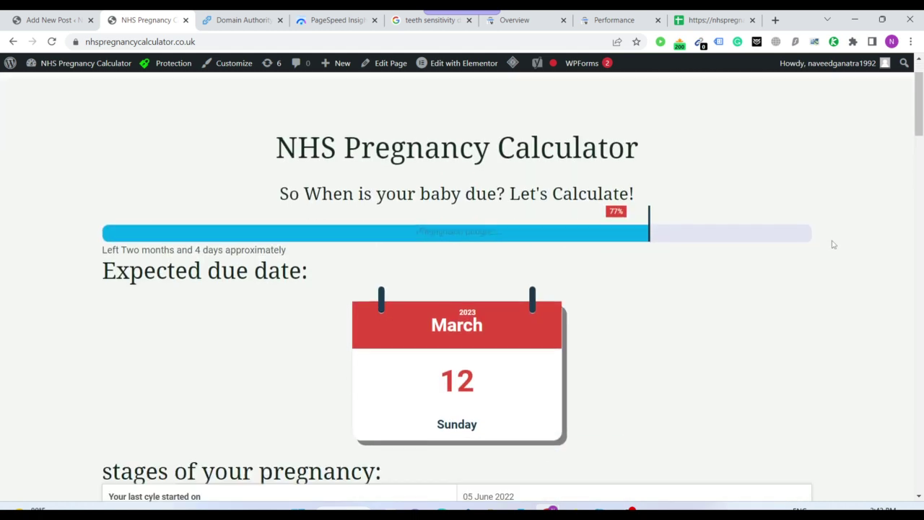
# Switch between browser windows, ending on the Semrush Keyword Magic Tool
pyautogui.hotkey('alt', 'Tab')
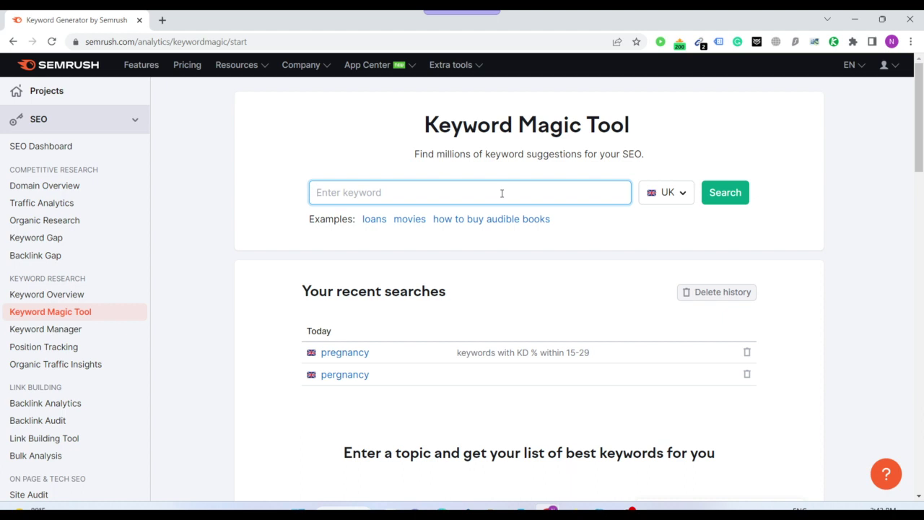
pyautogui.hotkey('alt', 'Tab')
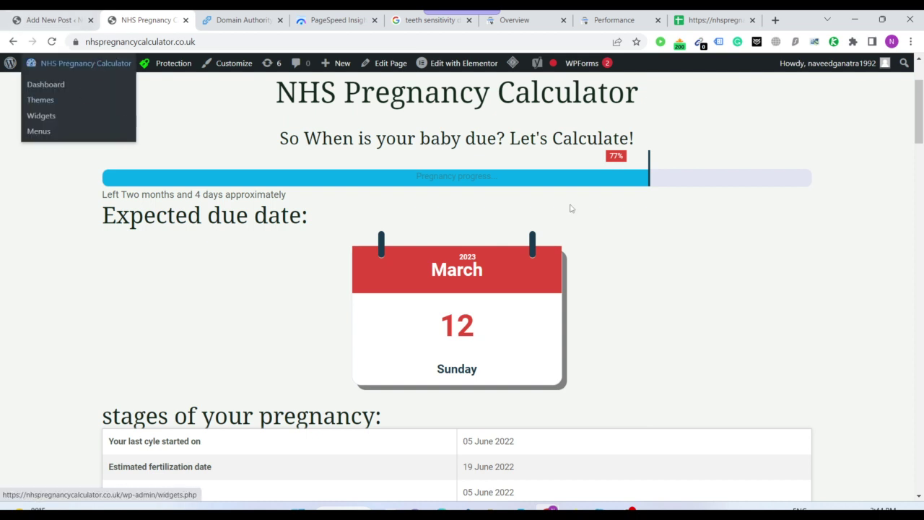
pyautogui.hotkey('alt', 'Tab')
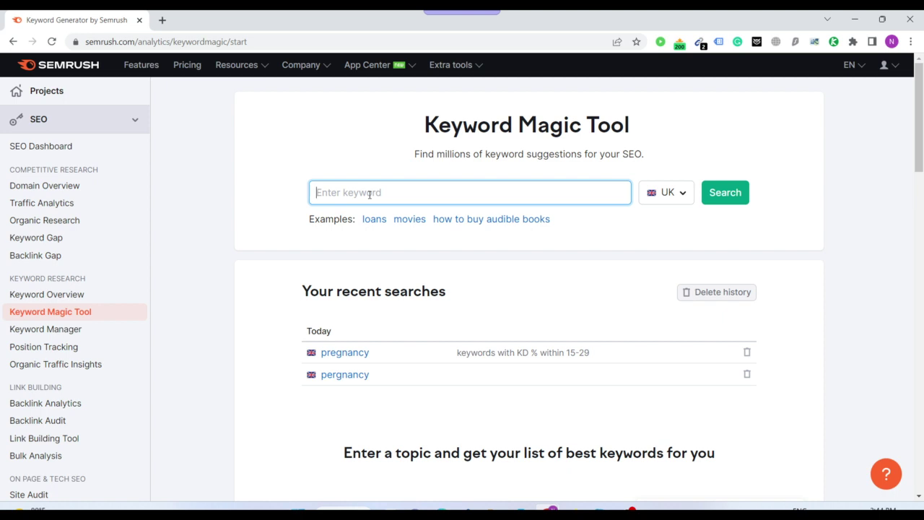
# Search 'calculator', then refine to 'pregnancy calculator' for 4,175 UK keyword ideas
pyautogui.write('calculator')
pyautogui.press('Return')
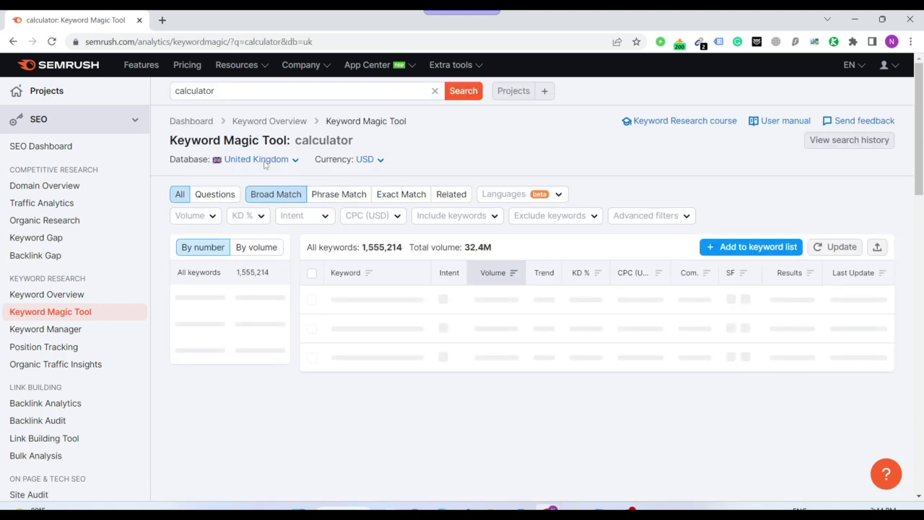
pyautogui.click(242, 90)
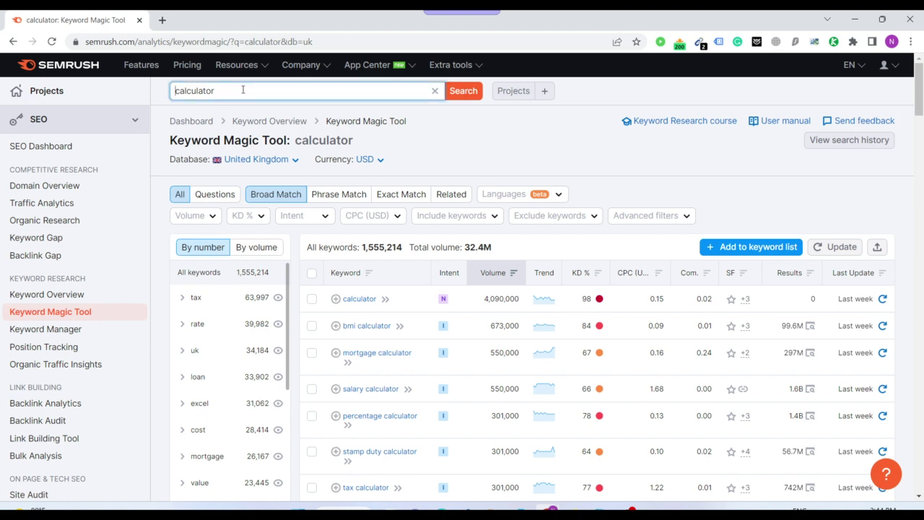
pyautogui.write('pregnancy')
pyautogui.press('Return')
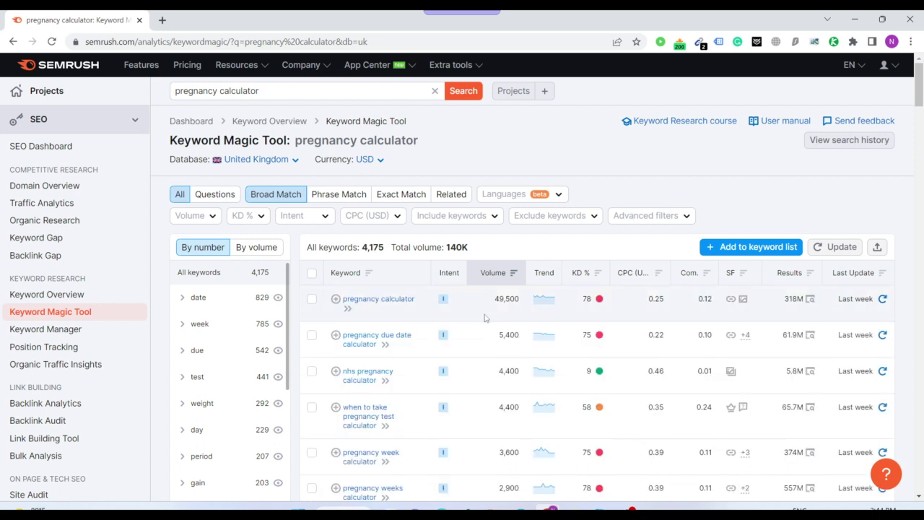
# Apply the KD % filter set to Very easy difficulty
pyautogui.moveTo(597, 308)
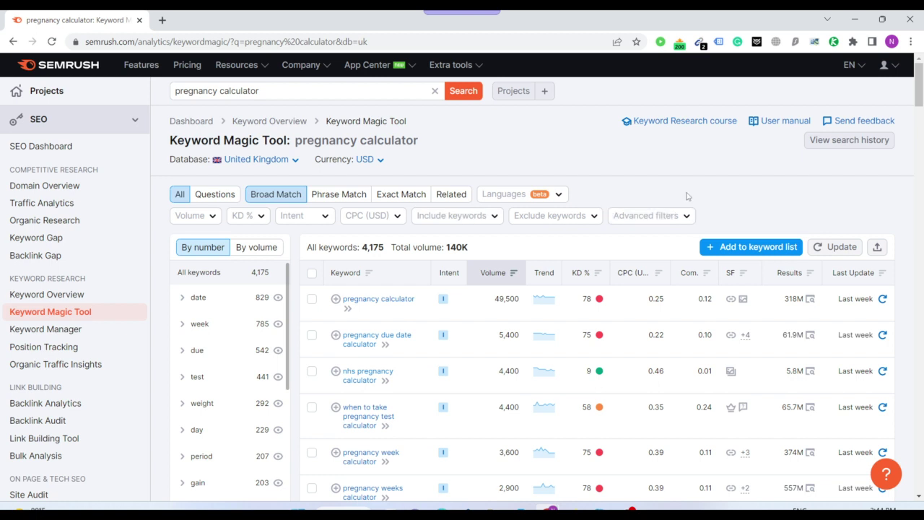
pyautogui.click(246, 215)
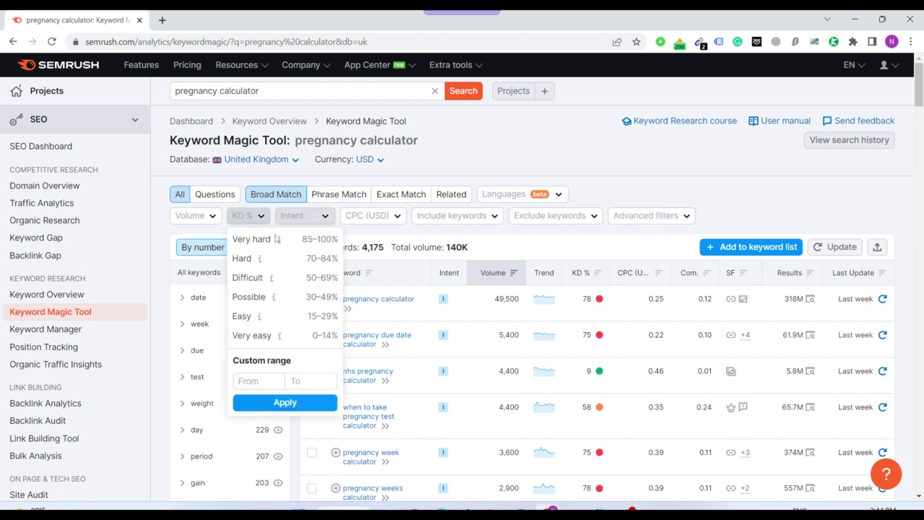
pyautogui.click(260, 335)
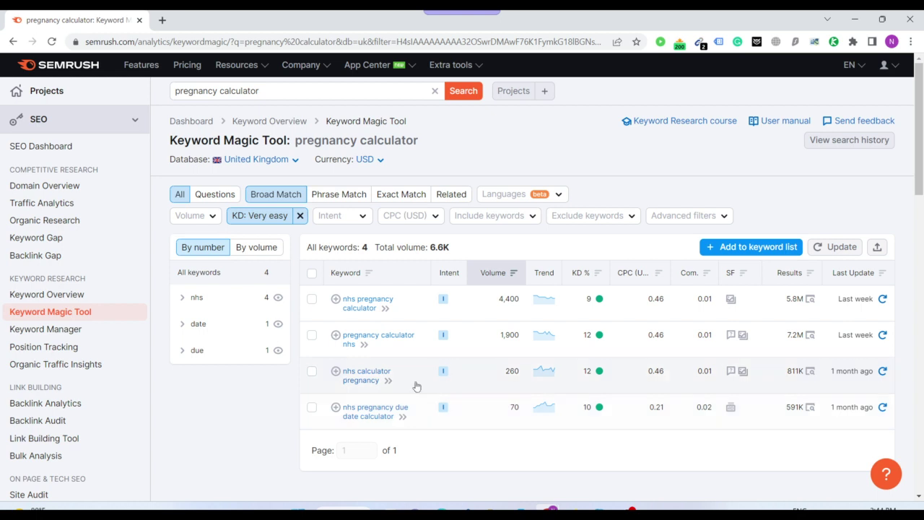
# Highlight nhs pregnancy calculator's 4,400 search volume and KD value of 9
pyautogui.doubleClick(501, 298)
pyautogui.click(512, 302)
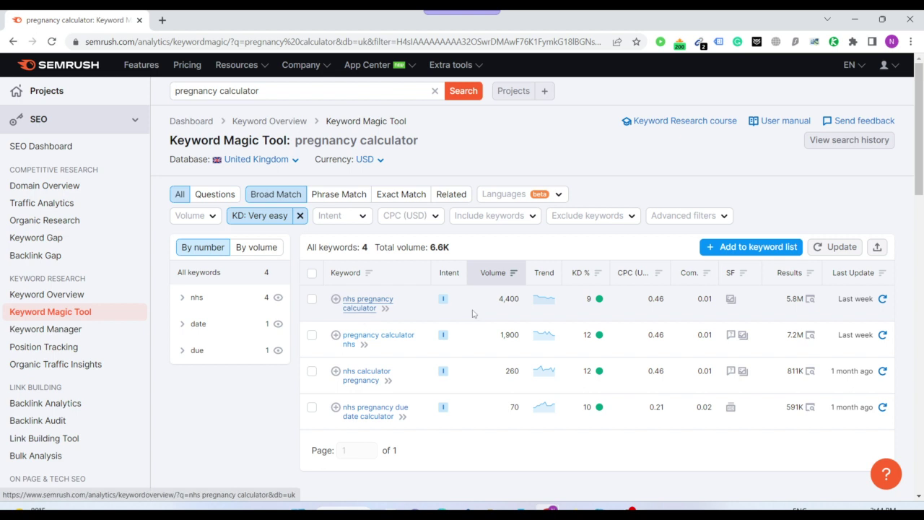
pyautogui.doubleClick(588, 298)
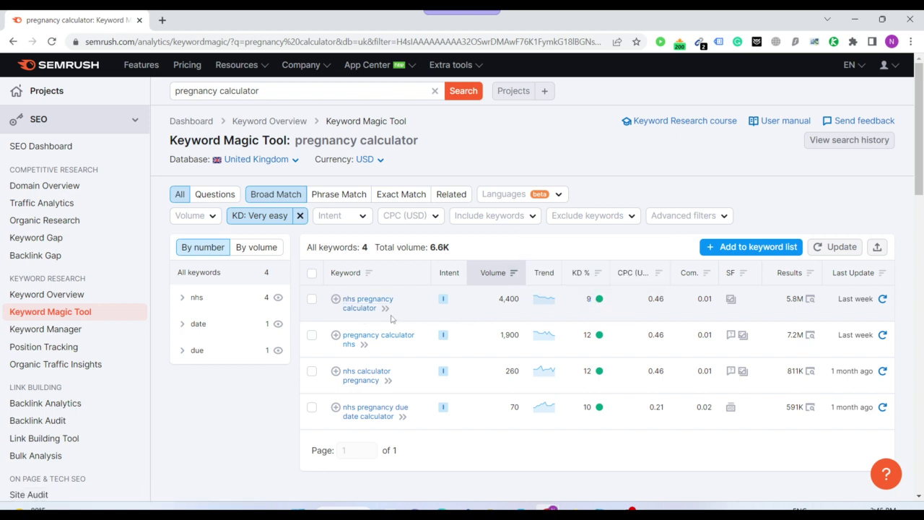
pyautogui.moveTo(393, 318); pyautogui.dragTo(345, 298)
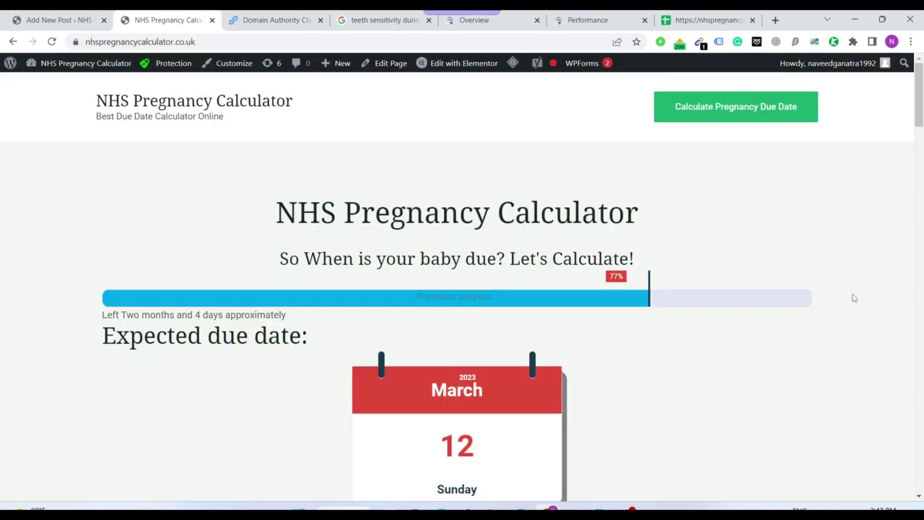
# Scroll down the NHS Pregnancy Calculator homepage to the blog post grid, then back up slightly
pyautogui.scroll(-4, 787, 253)
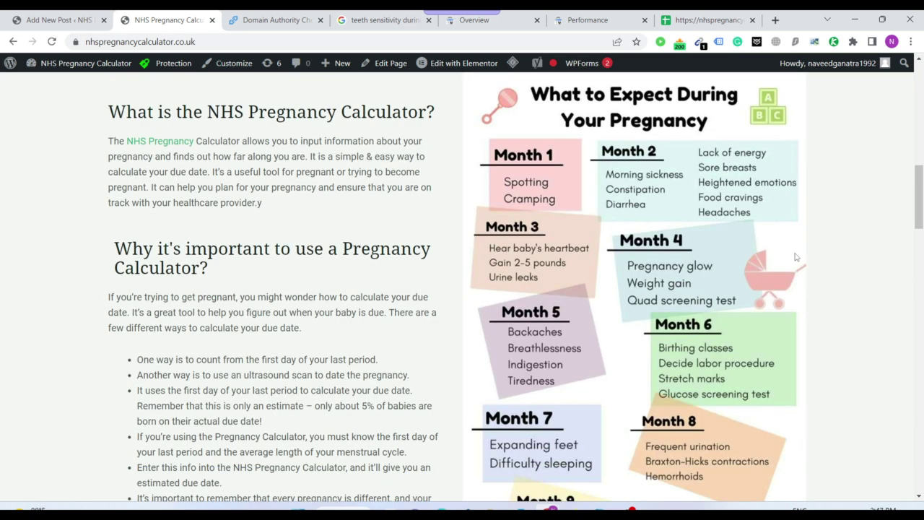
pyautogui.scroll(-15, 794, 259)
pyautogui.scroll(-20, 796, 260)
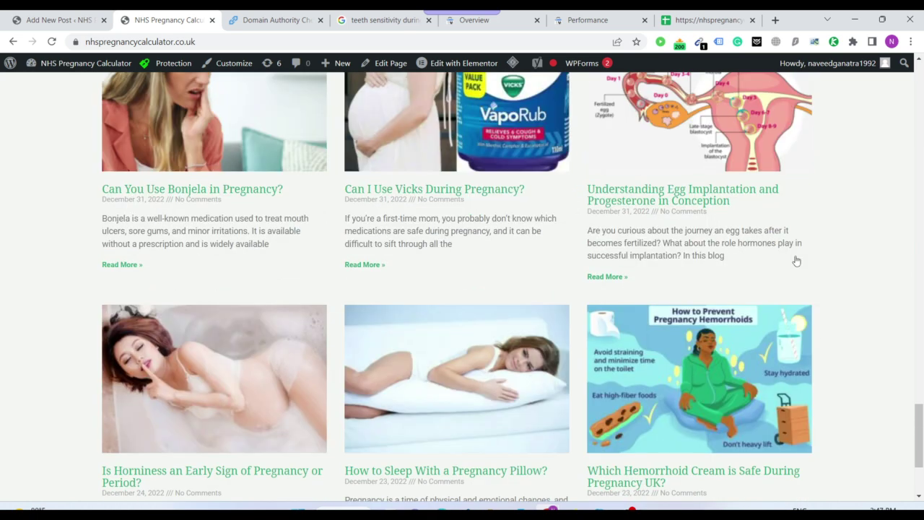
pyautogui.scroll(6, 796, 260)
pyautogui.scroll(3, 796, 261)
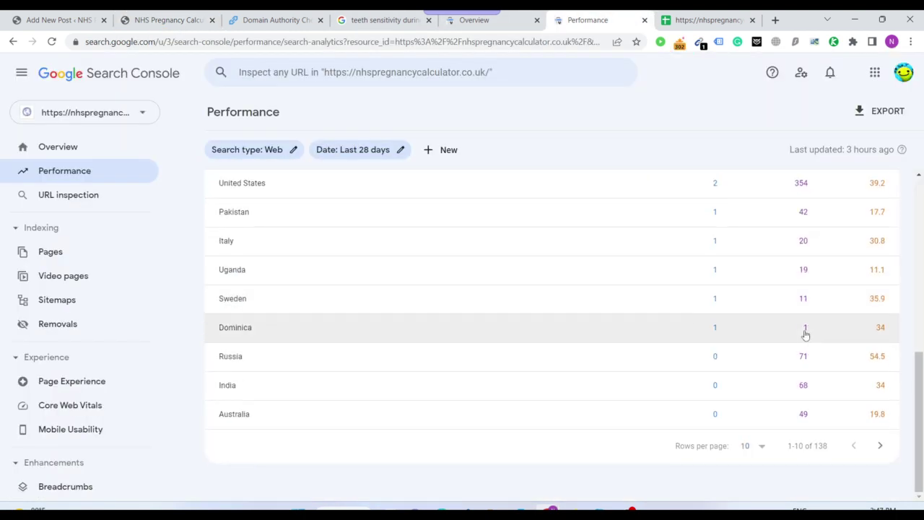
# Switch the Performance table to Queries, showing 324 queries led by nhs pregnancy calculator at 1,188 impressions
pyautogui.scroll(5, 805, 330)
pyautogui.scroll(-1, 243, 406)
pyautogui.scroll(-2, 243, 406)
pyautogui.click(325, 285)
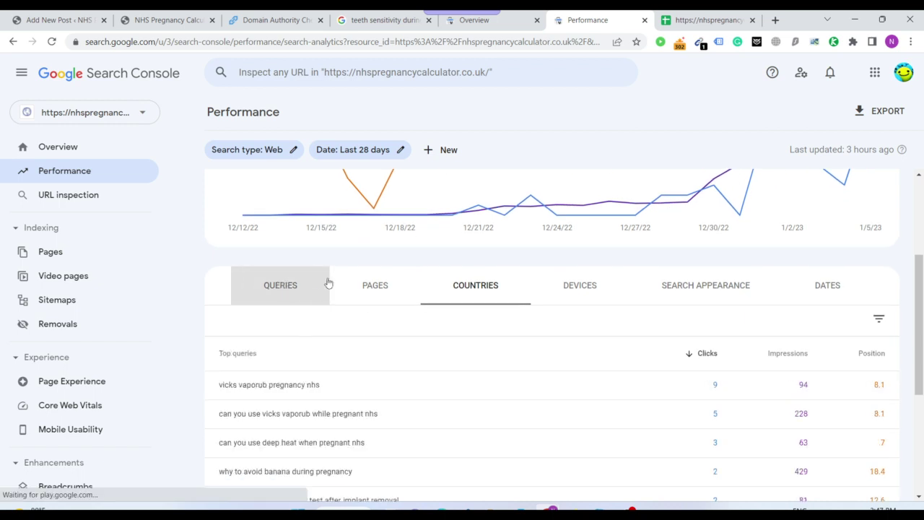
pyautogui.scroll(-3, 592, 301)
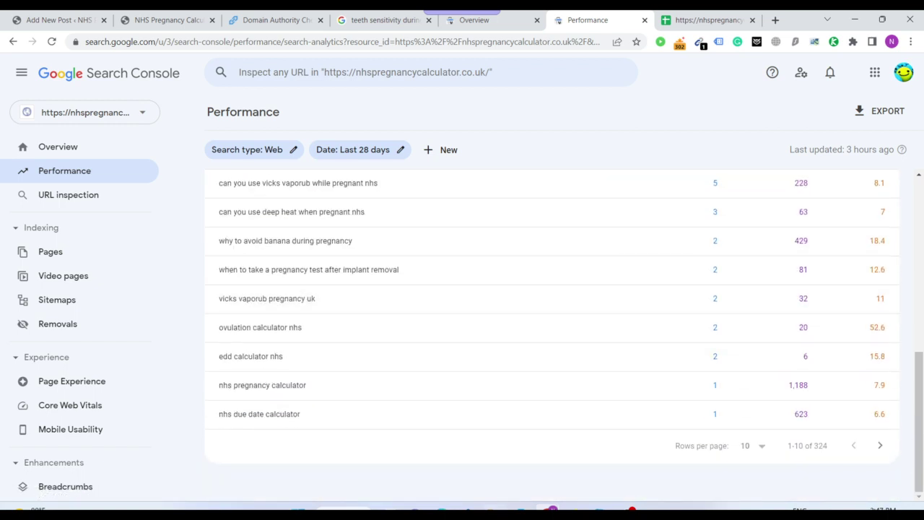